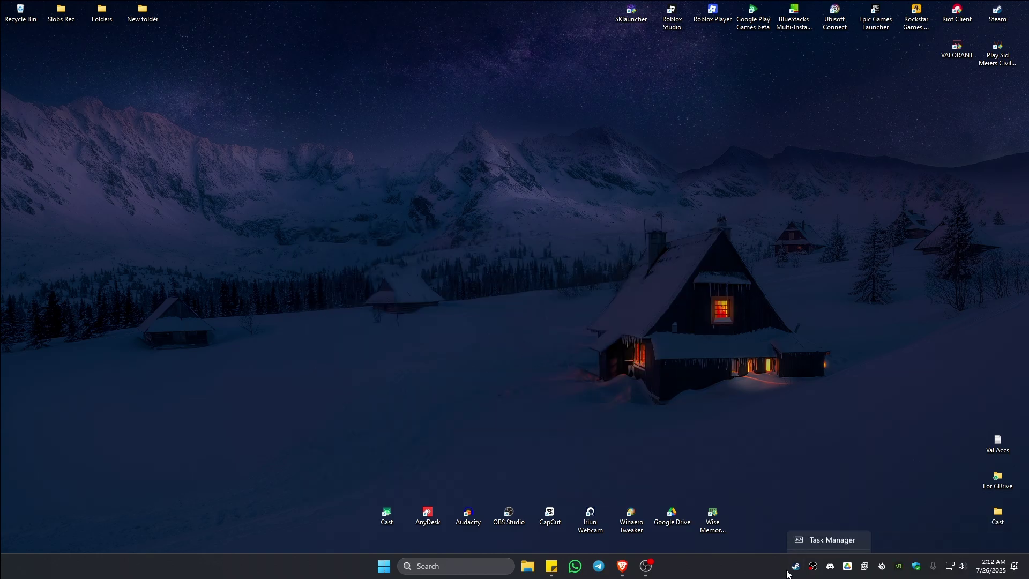
# Step: Open the Steam library from the tray icon, then Steam's Settings on the Account page
pyautogui.rightClick(795, 566)
pyautogui.click(807, 444)
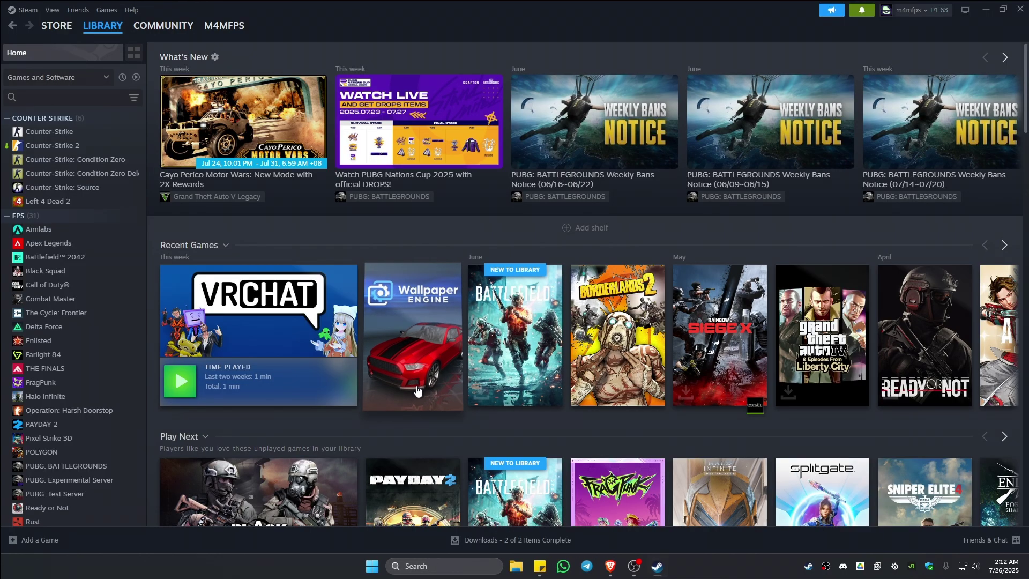
pyautogui.click(52, 10)
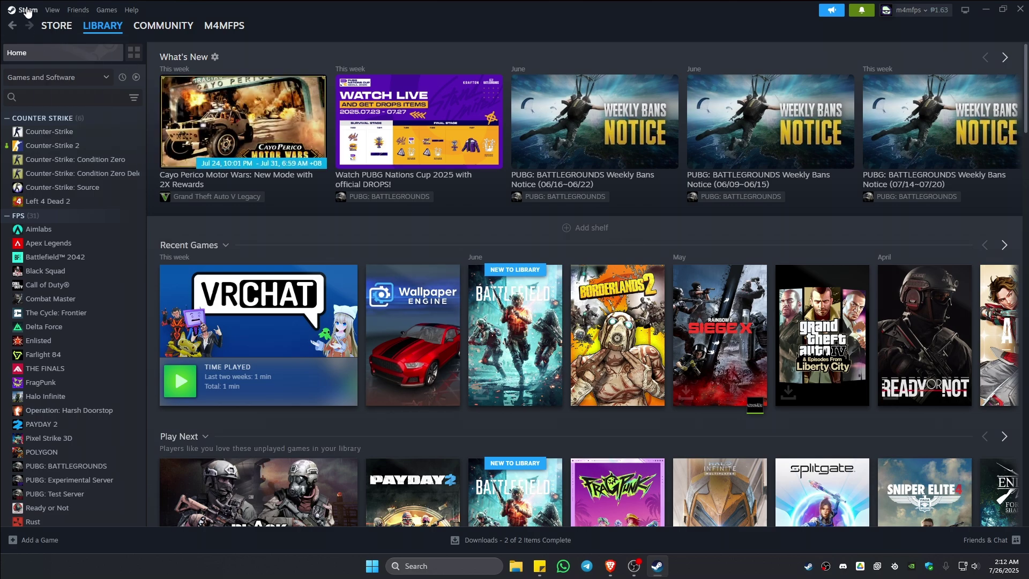
pyautogui.click(27, 11)
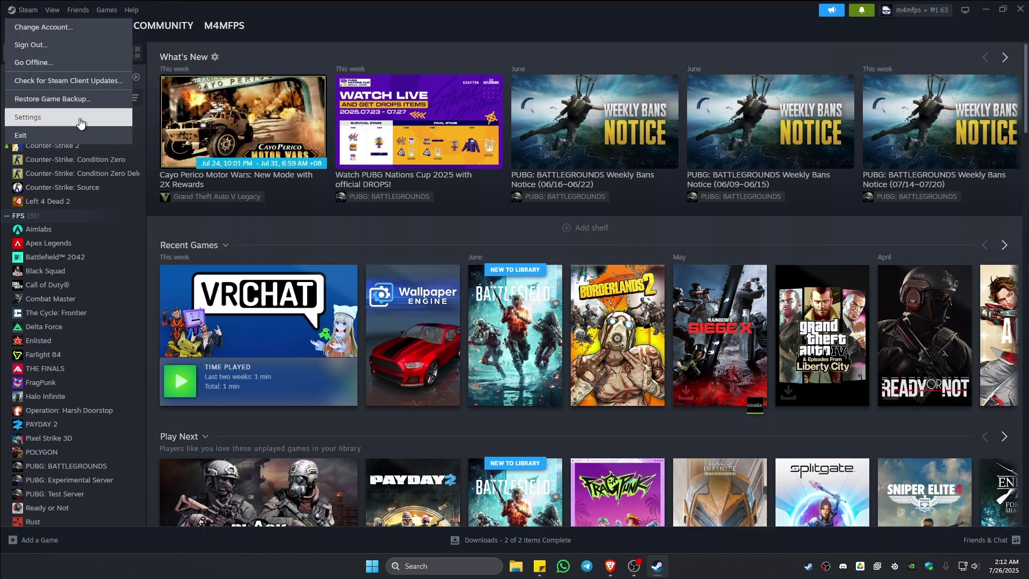
pyautogui.click(28, 117)
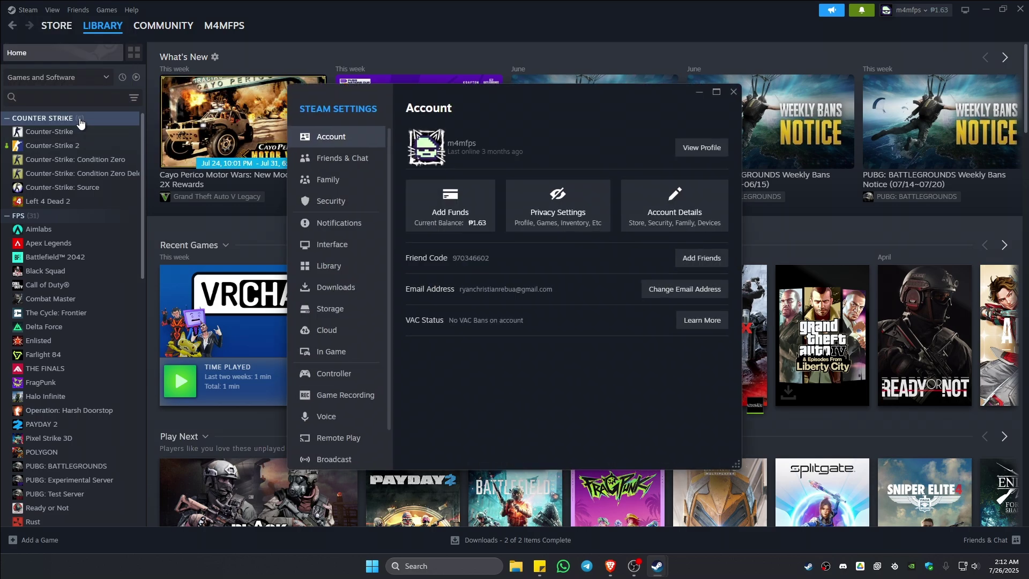
# Step: In Downloads settings, keep region Philippines - Davao and disable throttling downloads while streaming
pyautogui.click(335, 287)
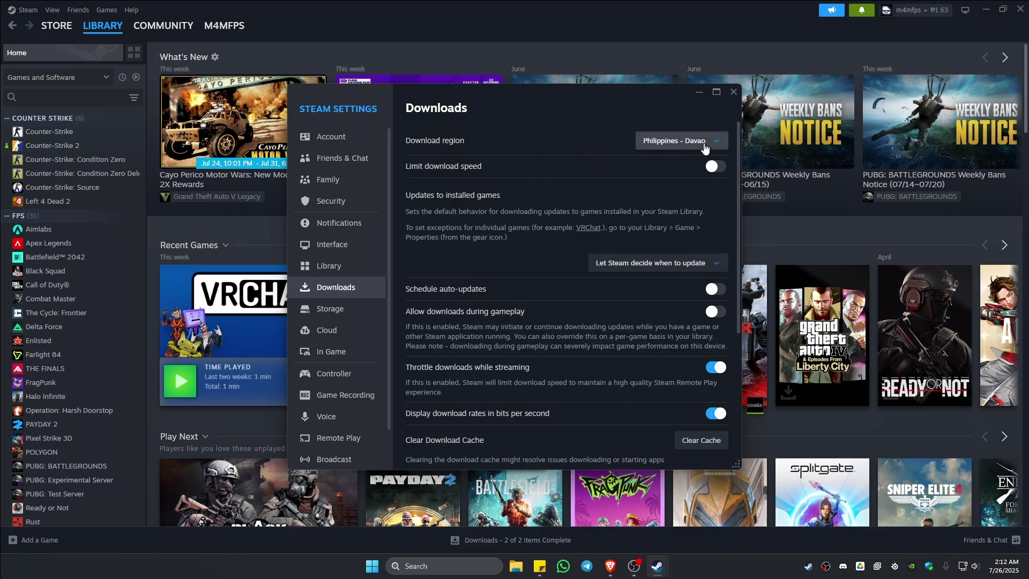
pyautogui.click(679, 141)
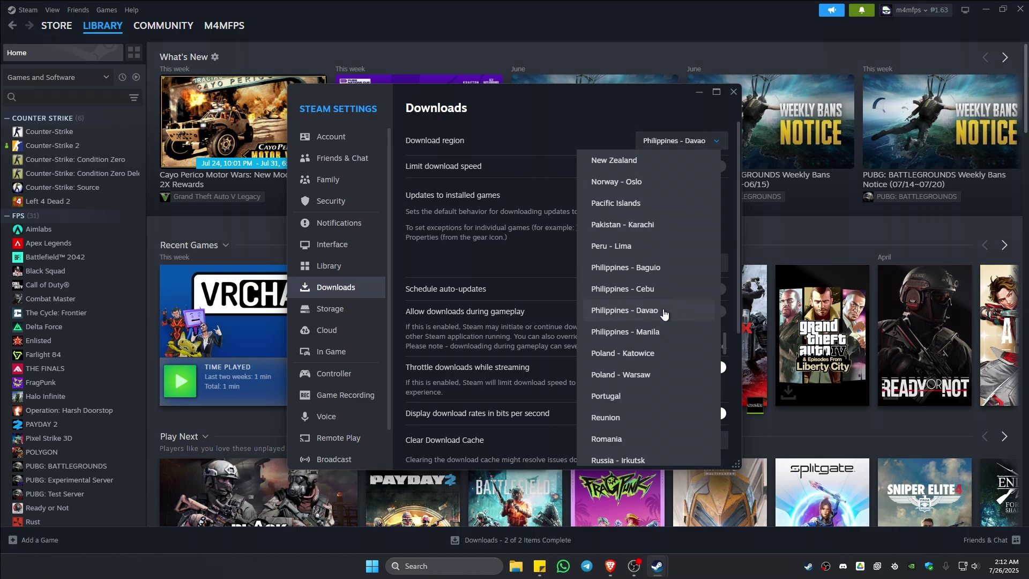
pyautogui.scroll(-2, 665, 314)
pyautogui.click(518, 120)
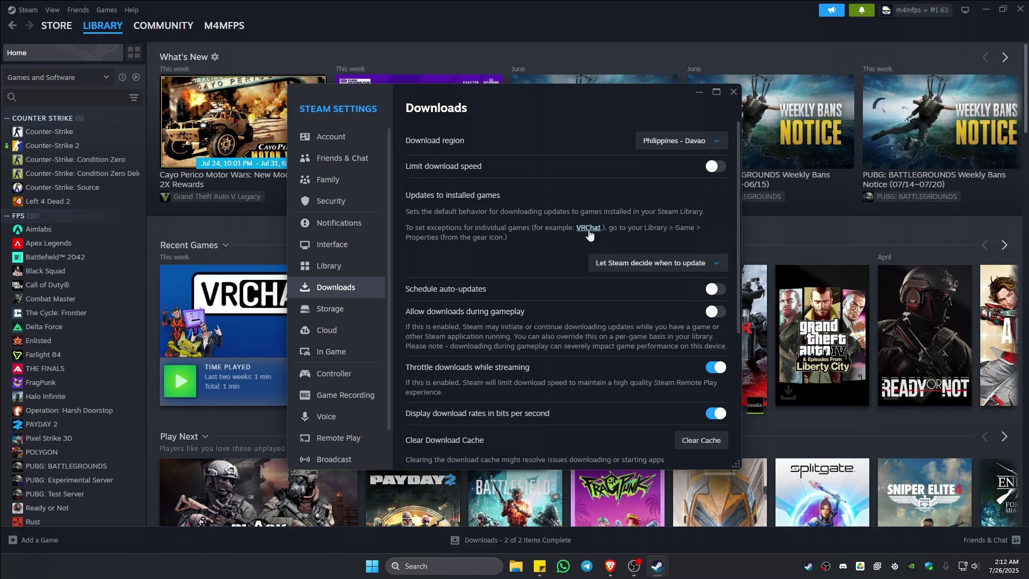
pyautogui.scroll(-3, 589, 235)
pyautogui.scroll(-1, 590, 235)
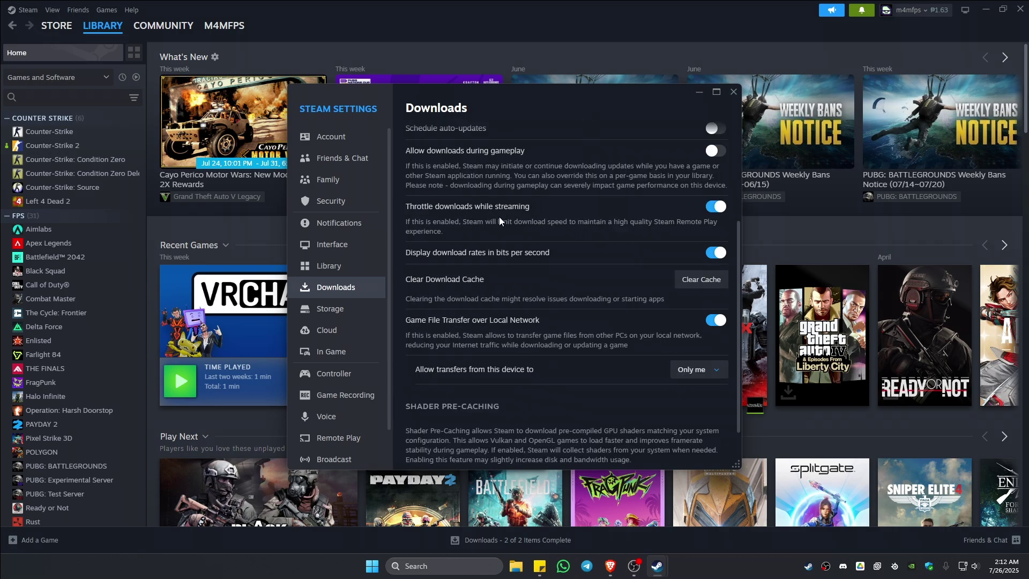
pyautogui.click(717, 207)
# Step: Reopen Steam Settings on the Storage page
pyautogui.click(733, 91)
pyautogui.click(52, 10)
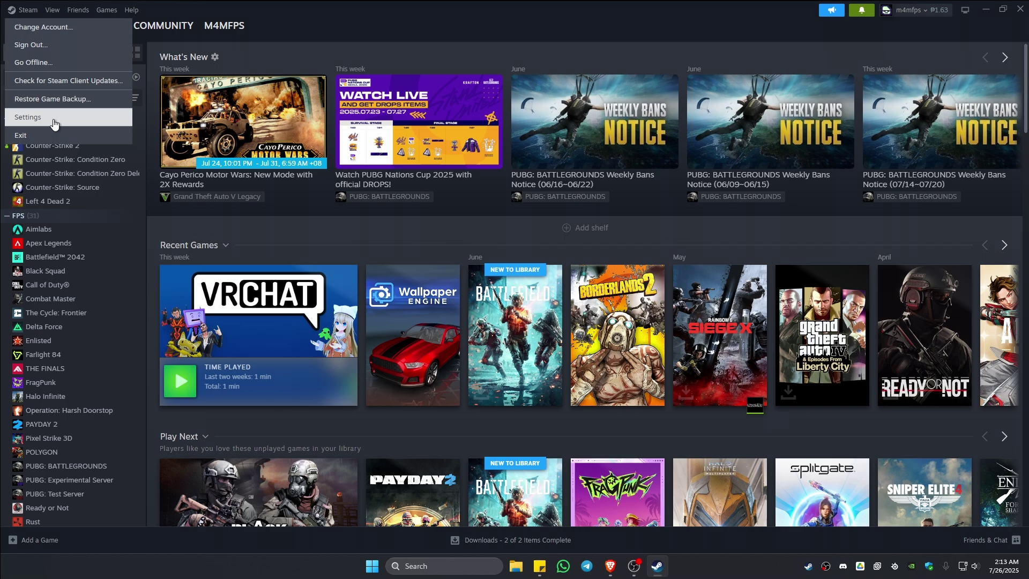
pyautogui.click(28, 117)
pyautogui.click(330, 308)
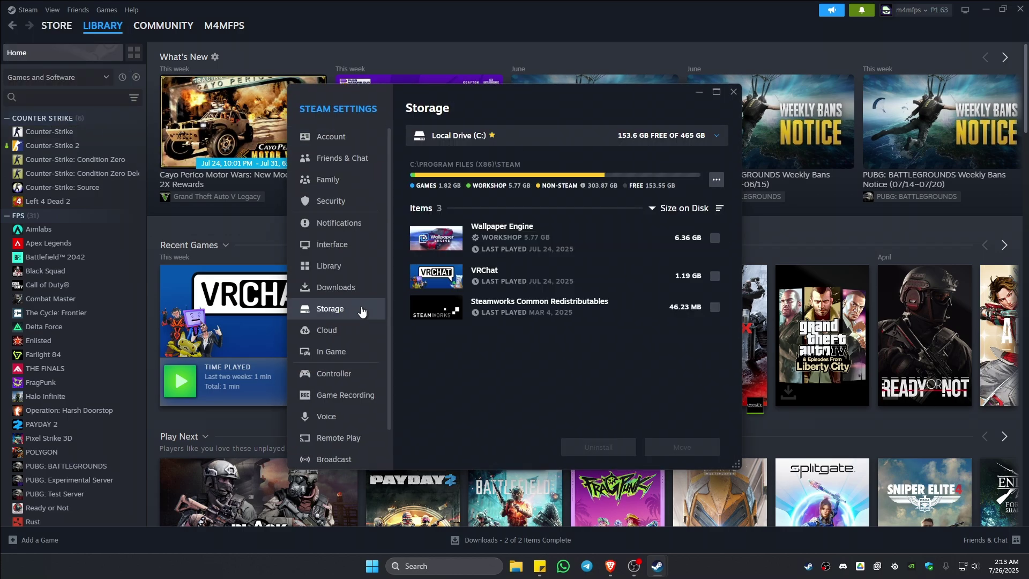
# Step: Review the C: library's extra actions menu, then close Settings
pyautogui.click(716, 178)
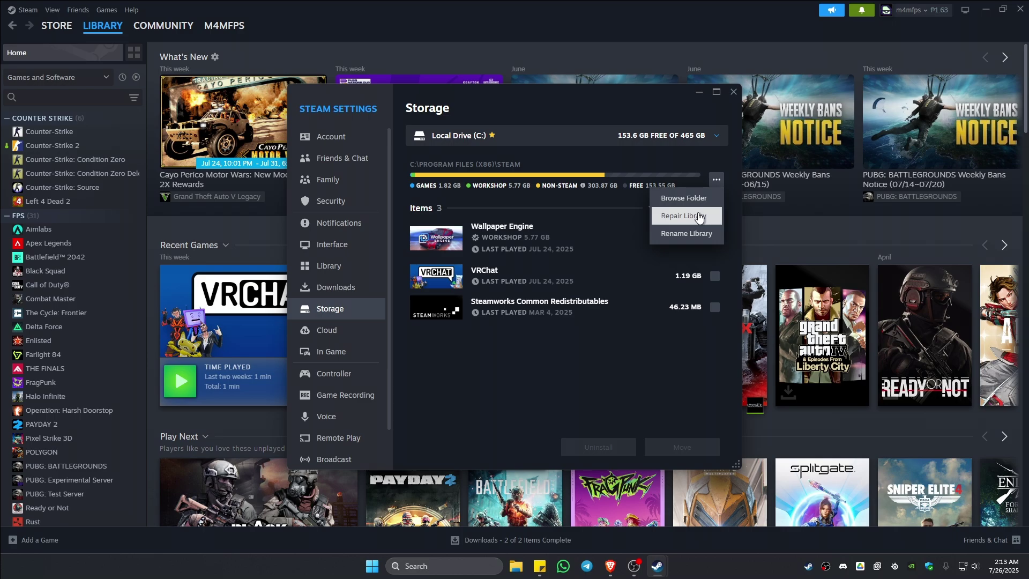
pyautogui.click(733, 95)
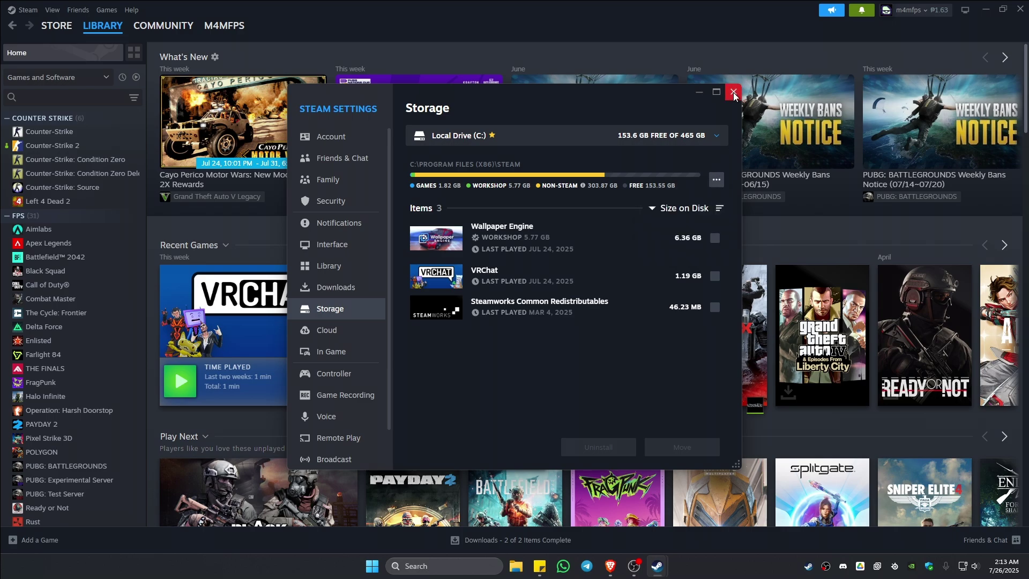
pyautogui.click(734, 93)
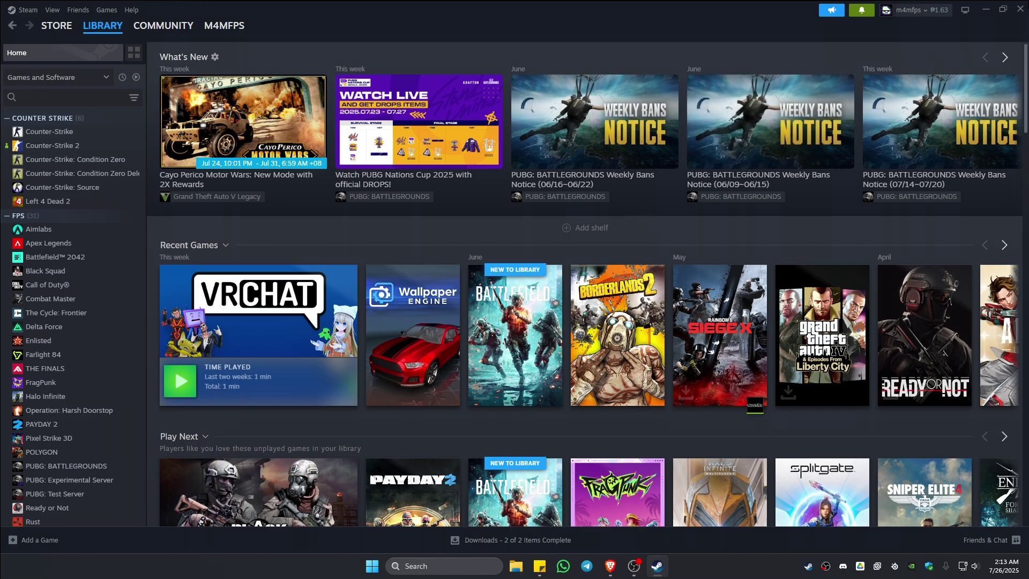
# Step: Exit Steam from the tray and open Windows Defender Firewall via a 'windows def' search
pyautogui.click(1020, 9)
pyautogui.rightClick(795, 566)
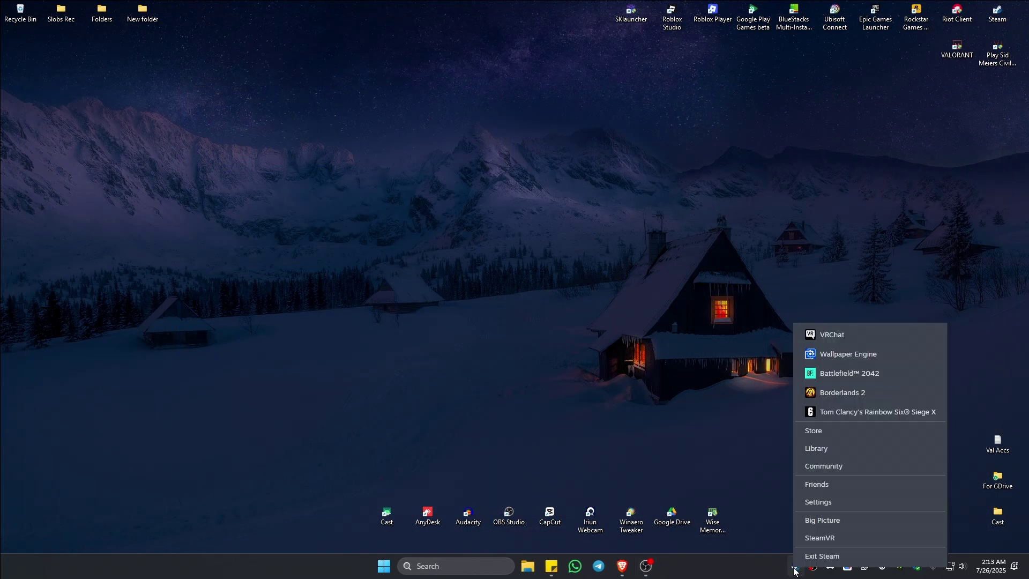
pyautogui.click(822, 556)
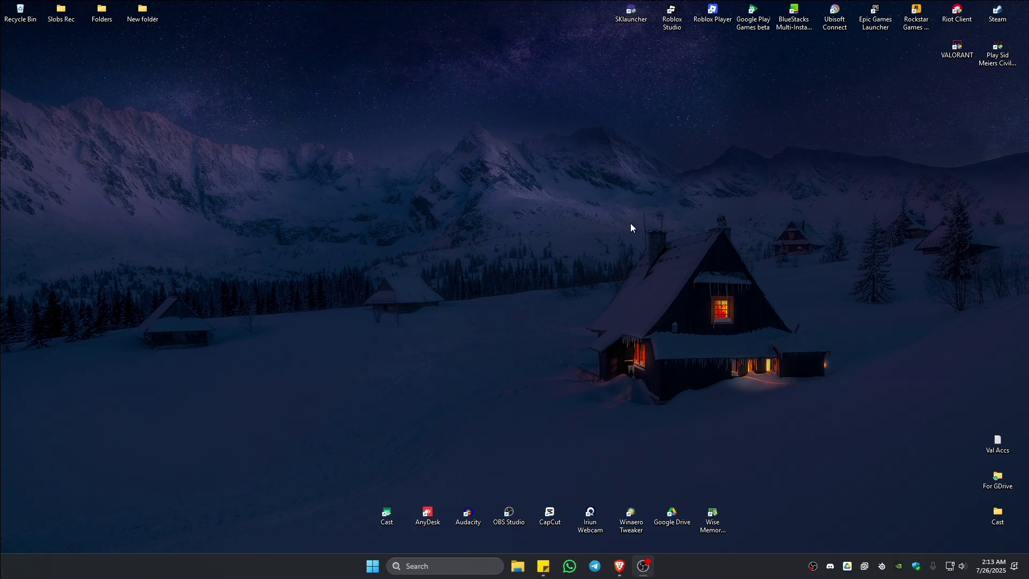
pyautogui.click(446, 565)
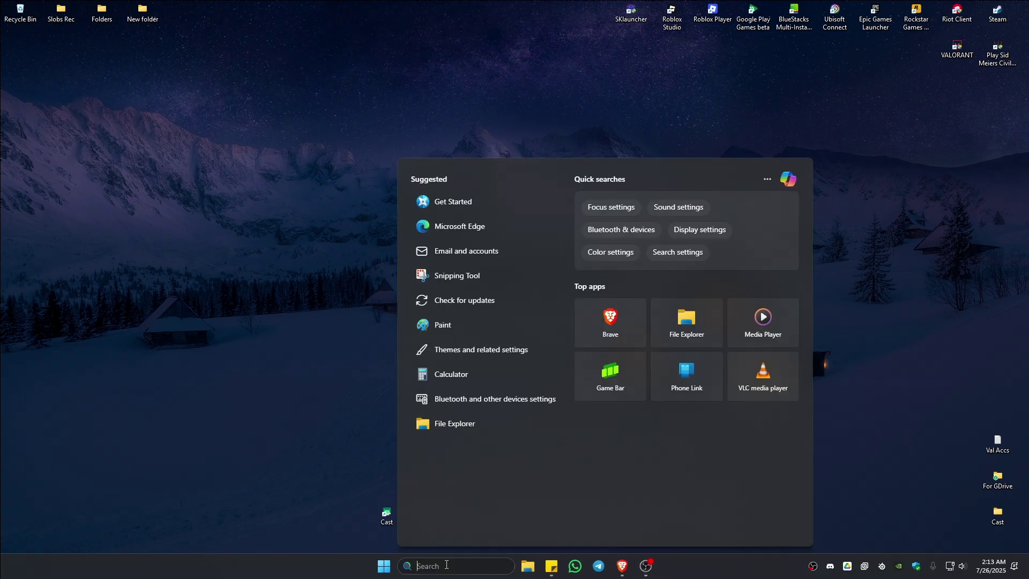
pyautogui.write('windows def')
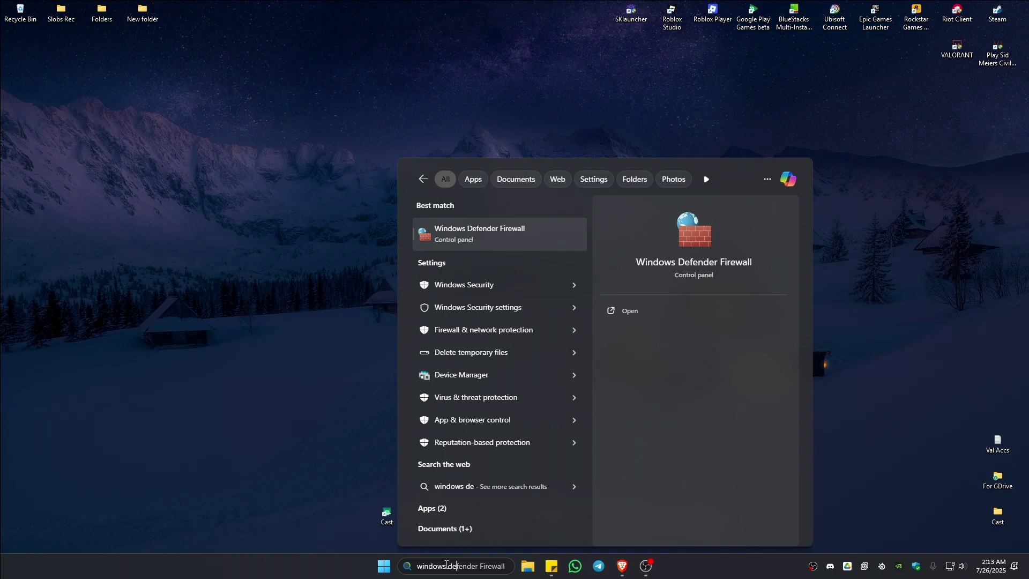
pyautogui.click(494, 234)
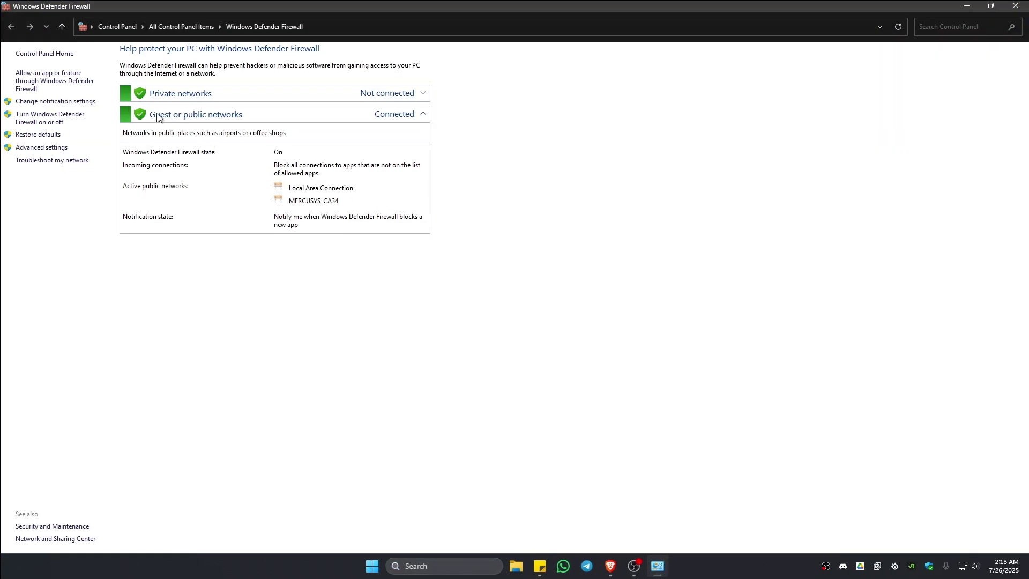
# Step: Unlock the firewall's allowed apps list, select Steam, and start allowing another app
pyautogui.click(60, 83)
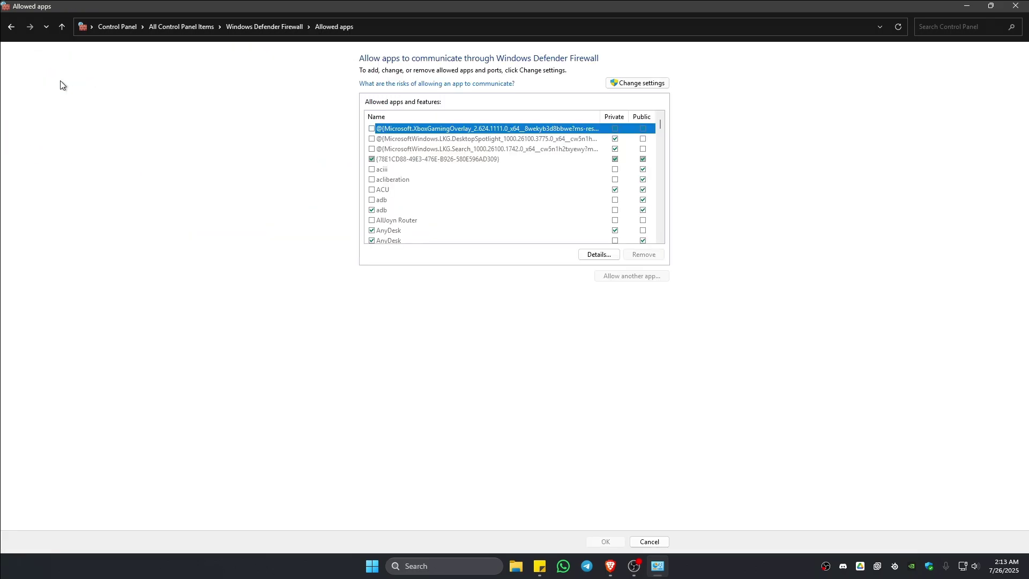
pyautogui.click(649, 86)
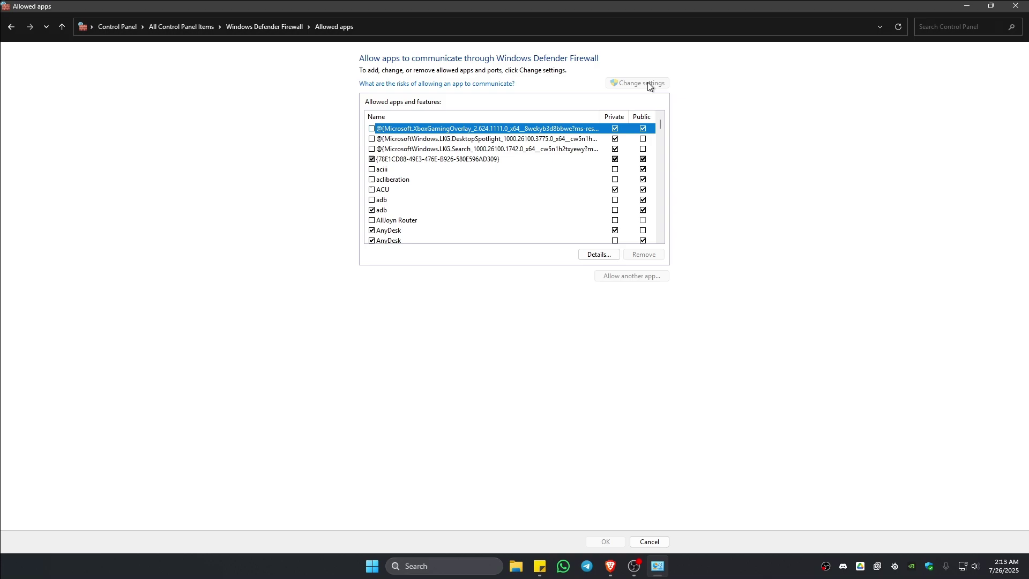
pyautogui.moveTo(661, 121); pyautogui.dragTo(650, 202)
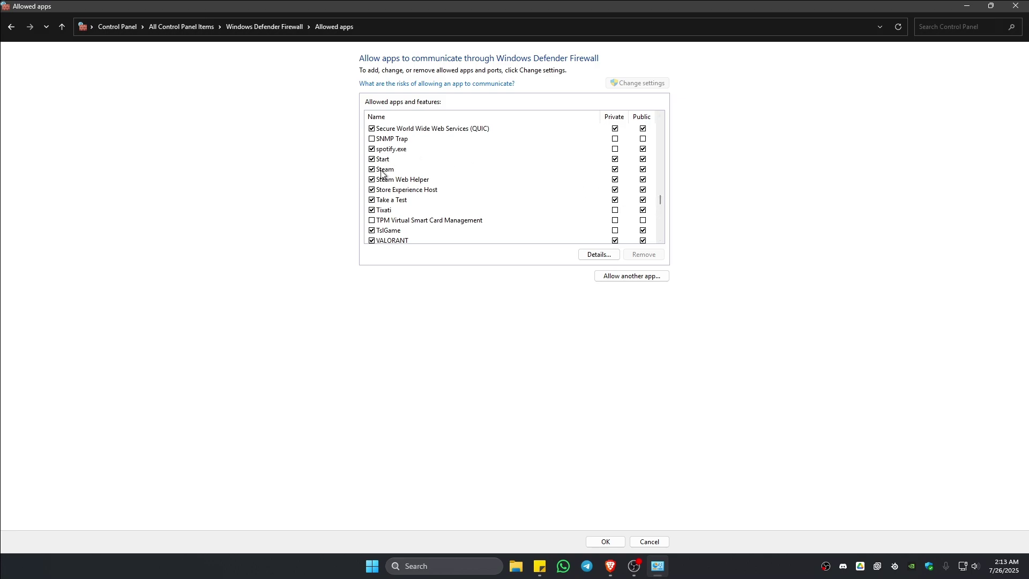
pyautogui.click(383, 170)
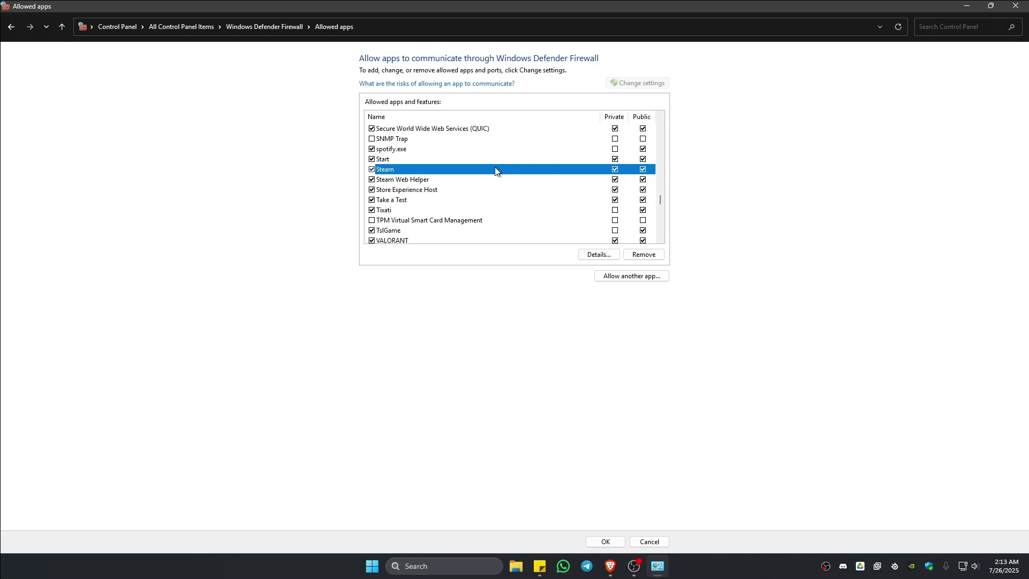
pyautogui.click(628, 278)
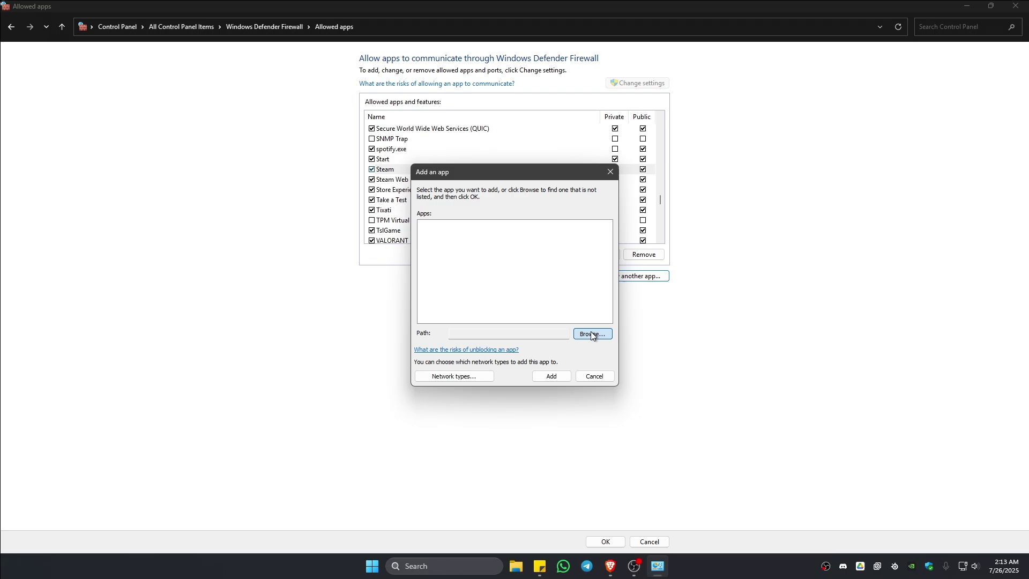
# Step: Browse to C:\Program Files (x86)\Steam\steam.exe as the app to allow
pyautogui.click(592, 333)
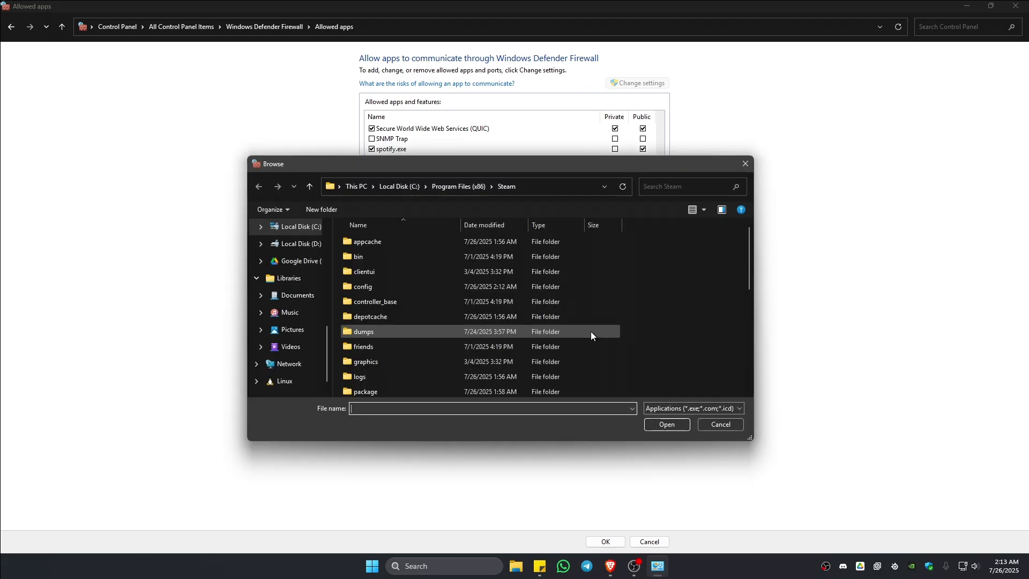
pyautogui.click(300, 226)
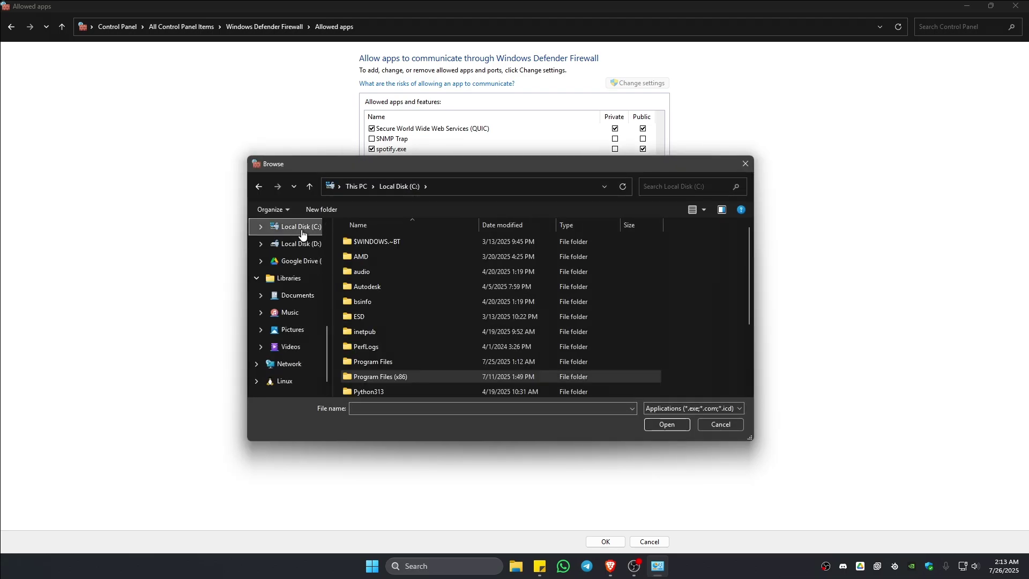
pyautogui.doubleClick(410, 377)
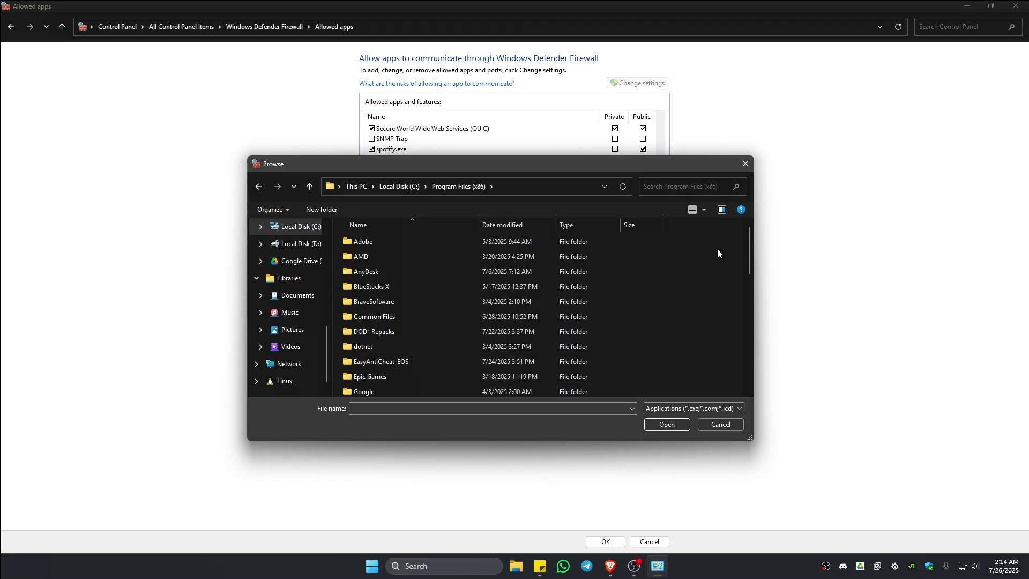
pyautogui.moveTo(751, 249); pyautogui.dragTo(743, 325)
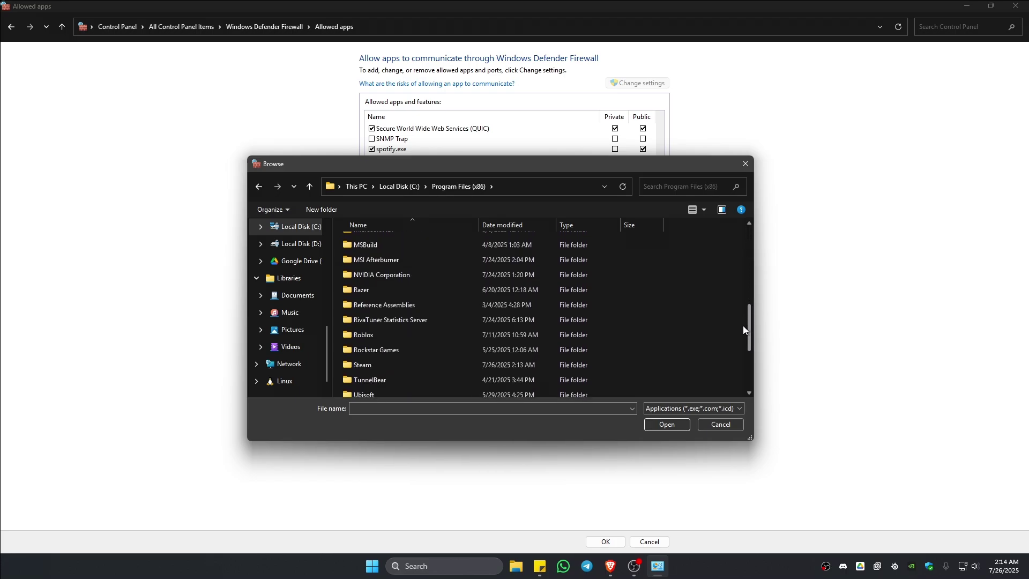
pyautogui.click(381, 351)
pyautogui.doubleClick(382, 351)
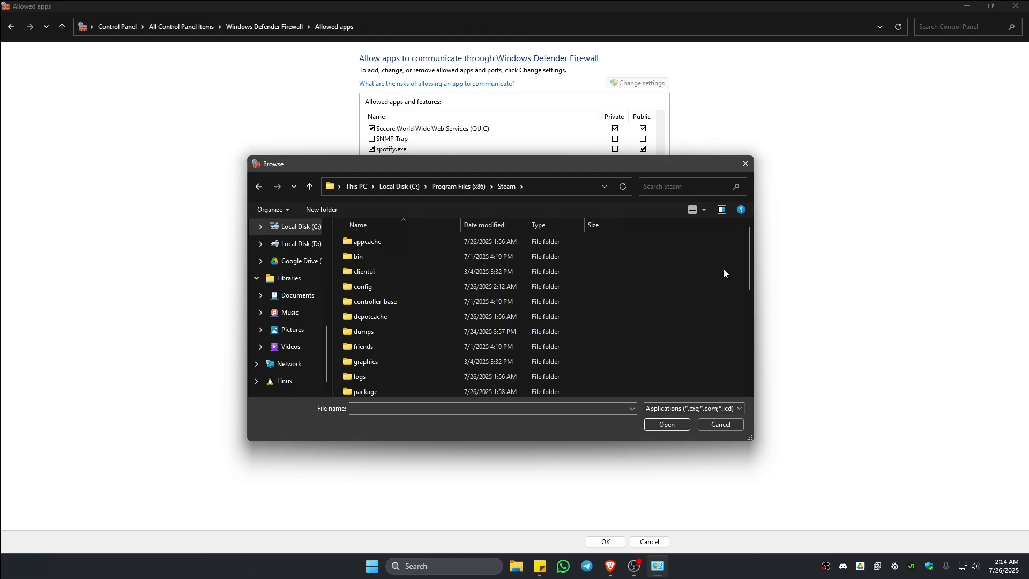
pyautogui.moveTo(747, 260); pyautogui.dragTo(746, 345)
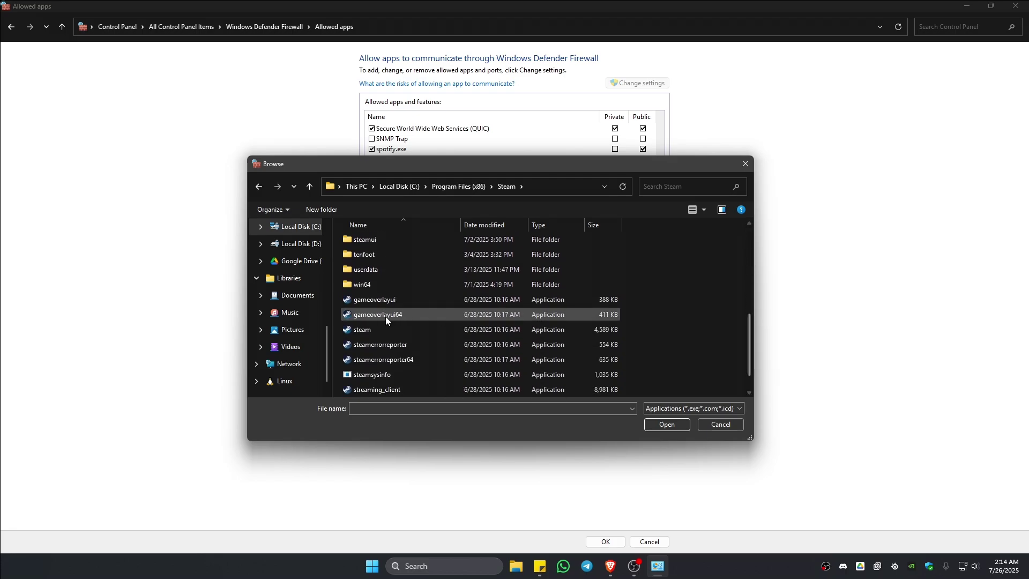
pyautogui.click(376, 331)
pyautogui.click(665, 424)
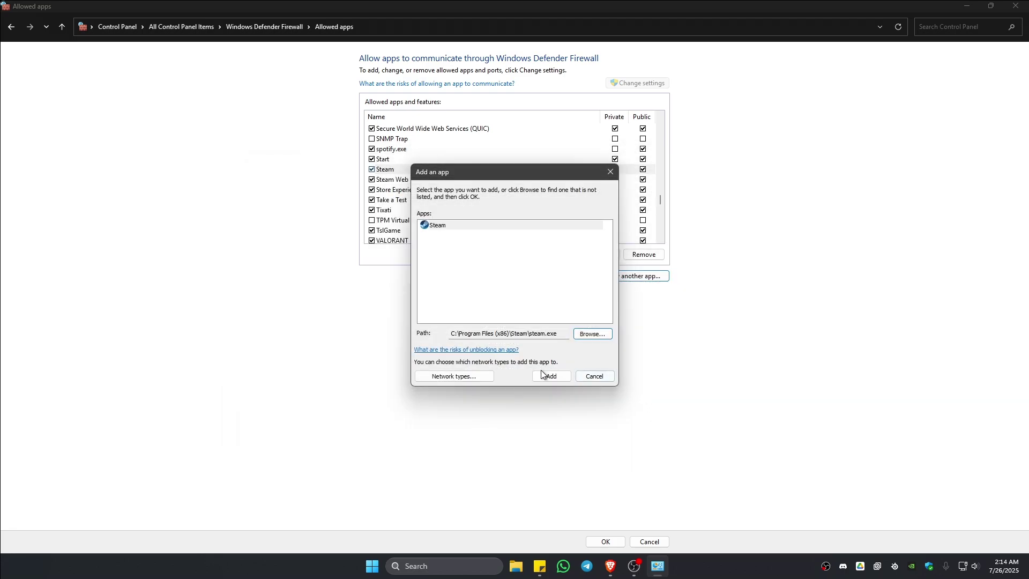
# Step: Close the Add an app dialog, save the allowed apps list, and close the firewall
pyautogui.click(611, 171)
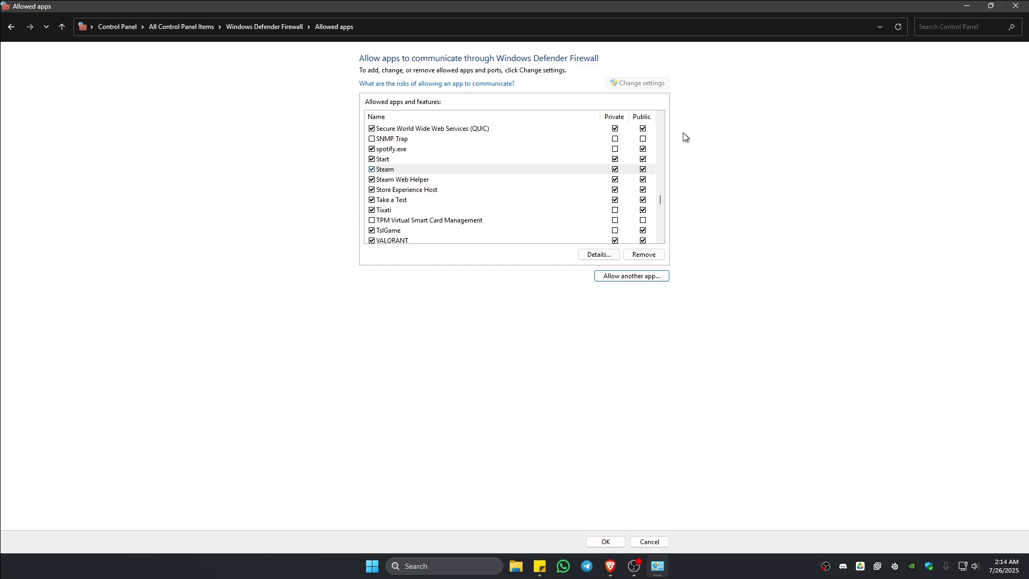
pyautogui.click(605, 541)
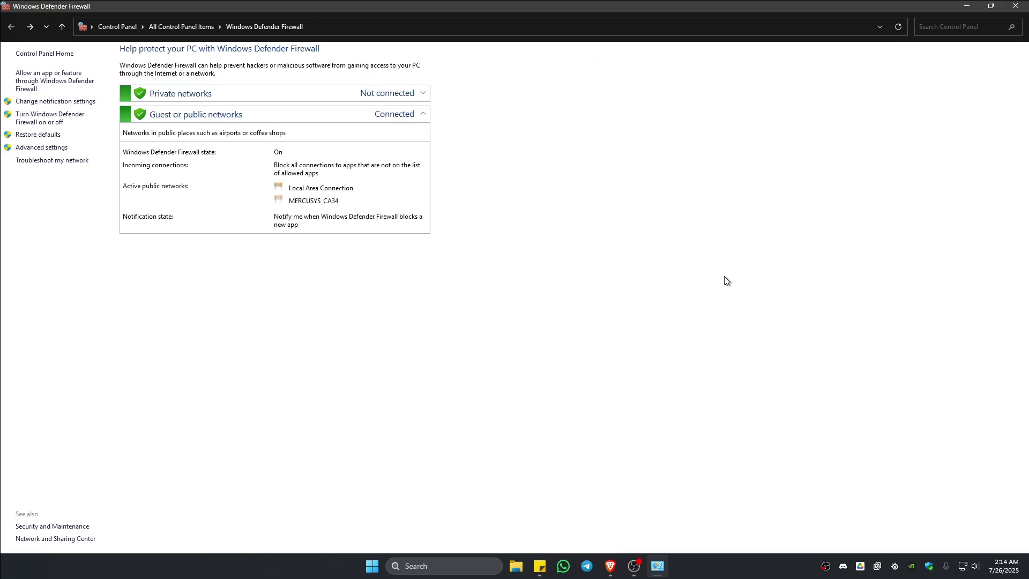
pyautogui.click(1015, 6)
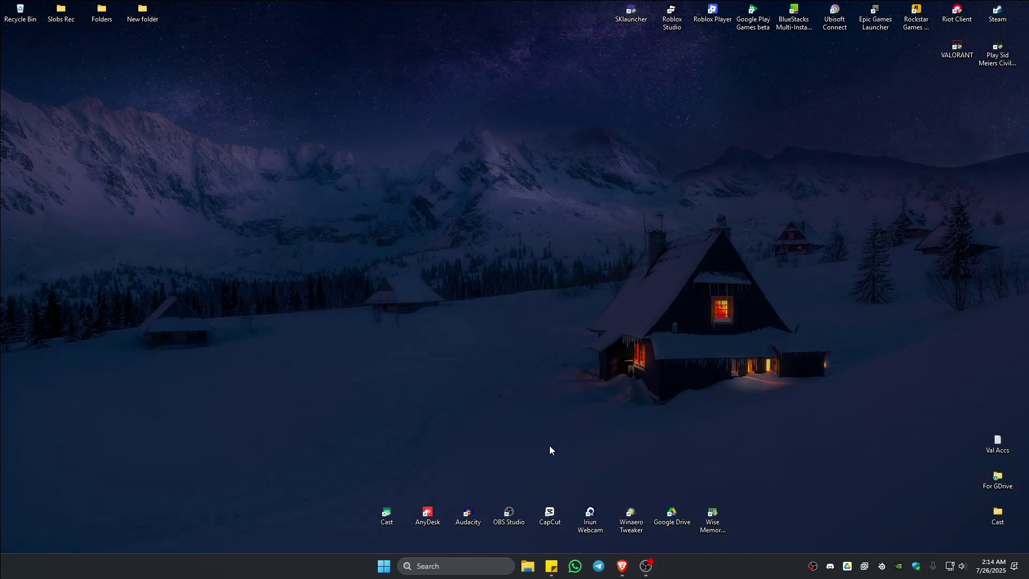
# Step: Search for 'cmd' and launch Command Prompt as administrator
pyautogui.click(451, 567)
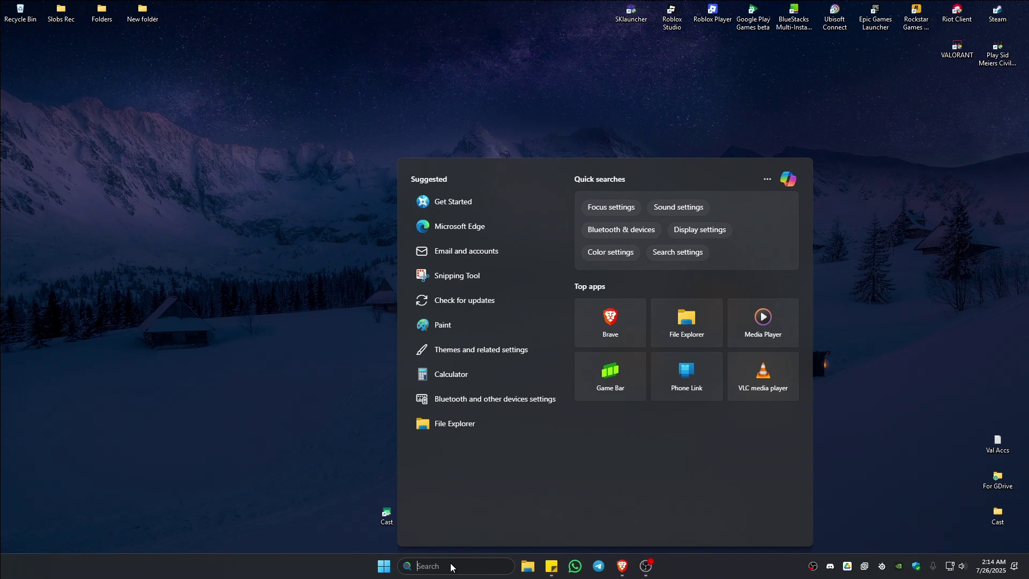
pyautogui.write('cmd')
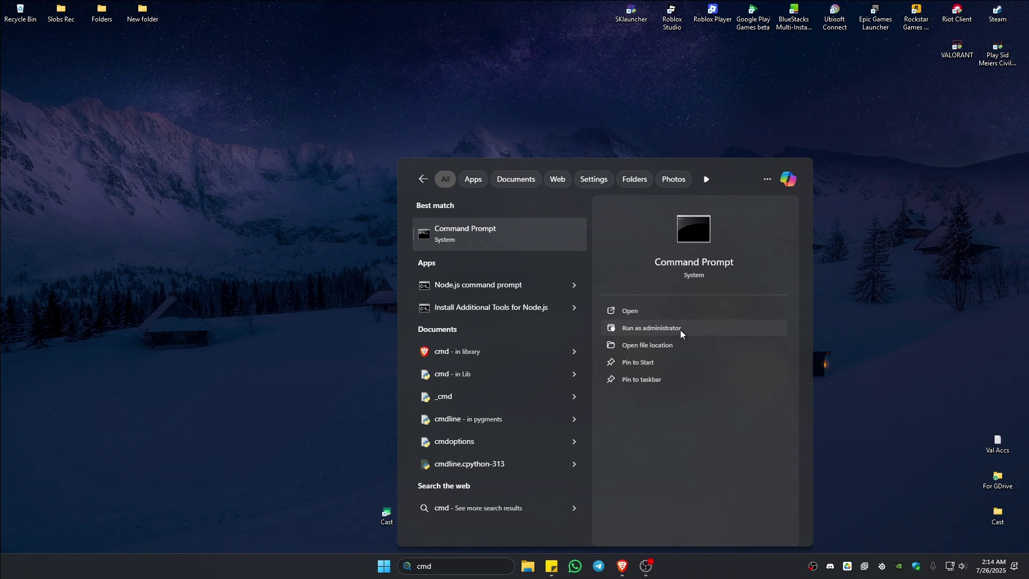
pyautogui.click(681, 330)
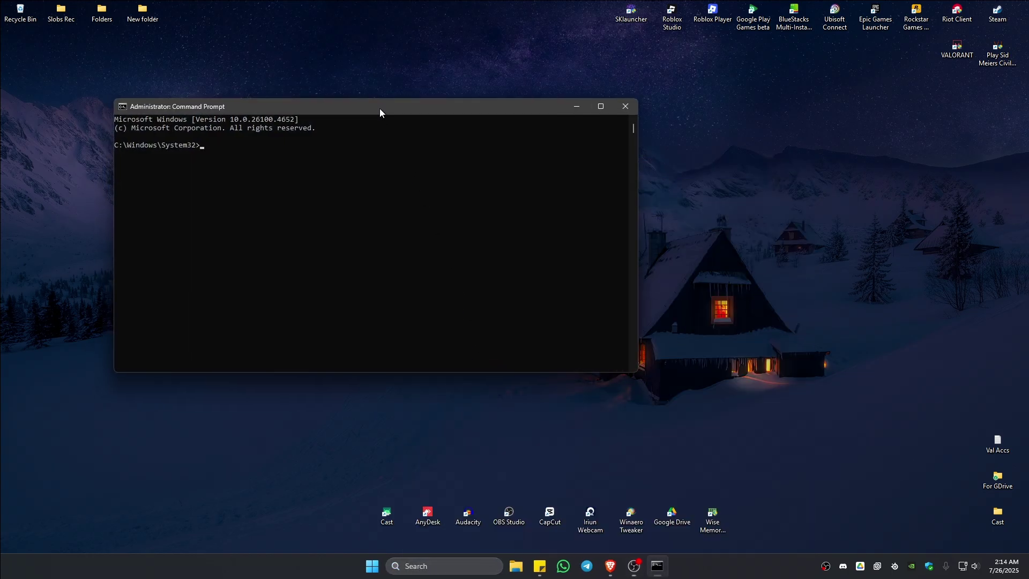
# Step: Run ipconfig /flushdns, /release and /renew so Ethernet gets 192.168.0.105
pyautogui.moveTo(379, 111); pyautogui.dragTo(575, 149)
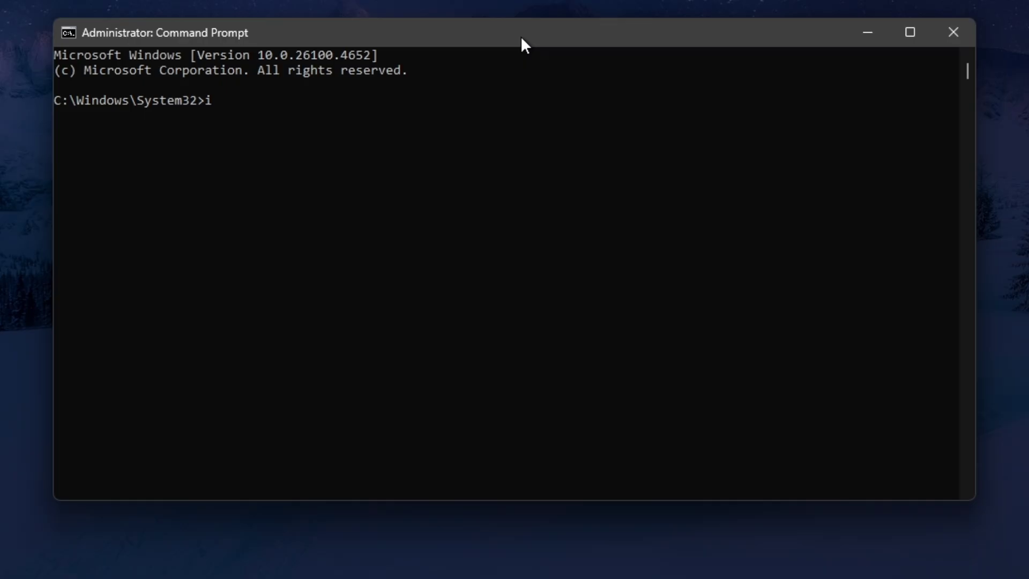
pyautogui.write('ipconfig ')
pyautogui.write('/flush')
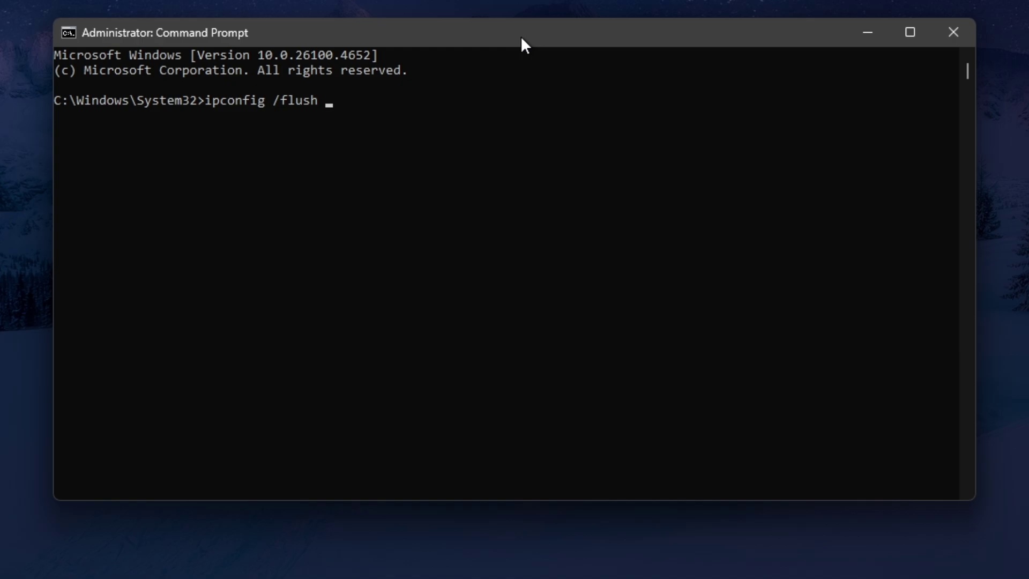
pyautogui.write('dns')
pyautogui.press('Return')
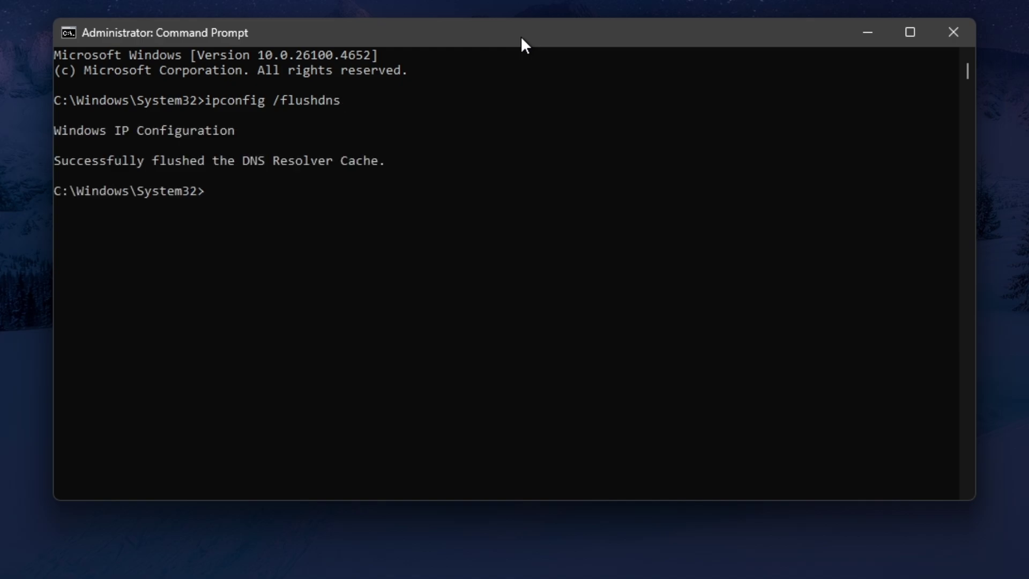
pyautogui.write('iu')
pyautogui.press('BackSpace')
pyautogui.write('pconfig ')
pyautogui.write('/')
pyautogui.write('release')
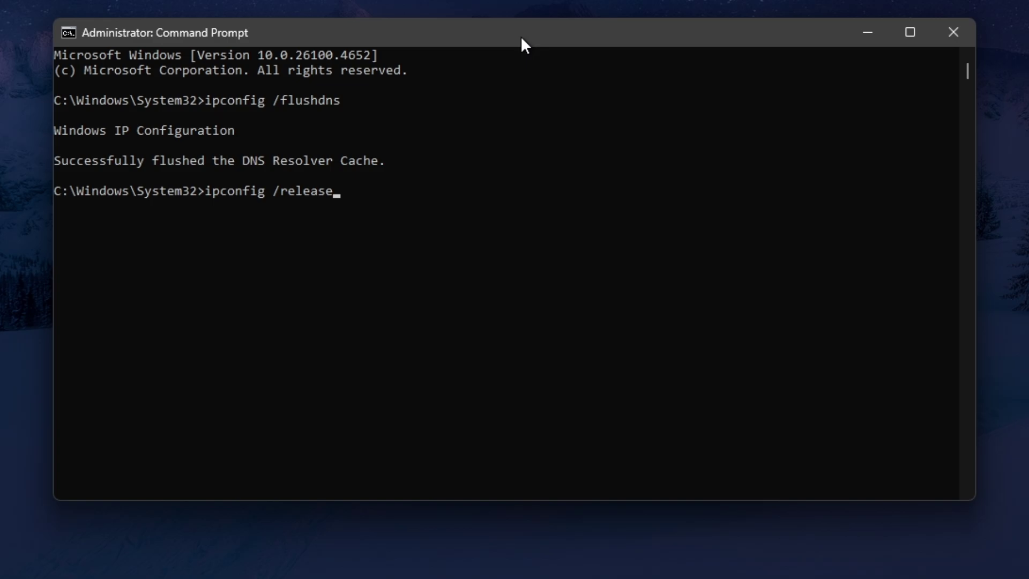
pyautogui.press('Return')
pyautogui.write('ip')
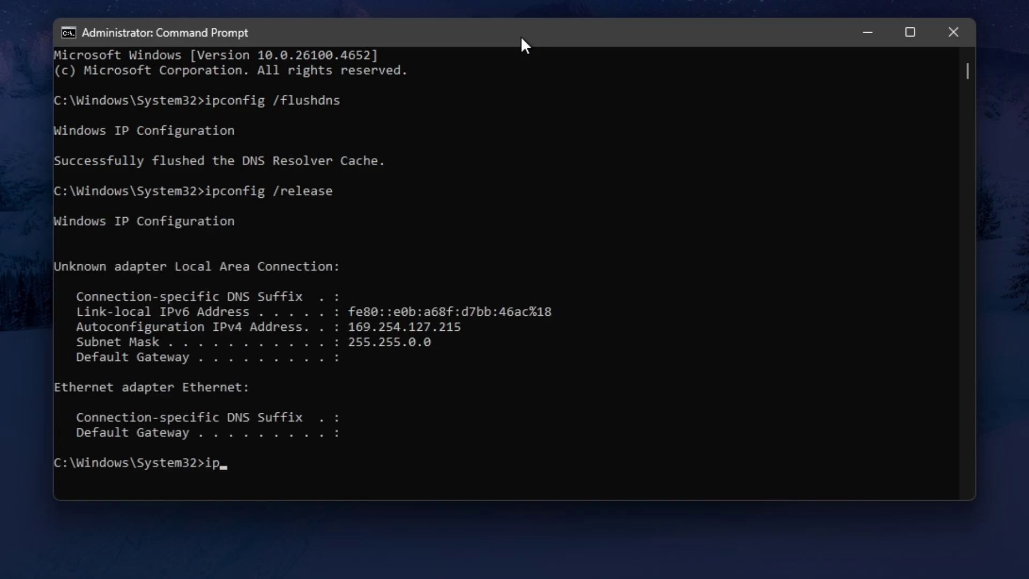
pyautogui.write('config /')
pyautogui.write('renew')
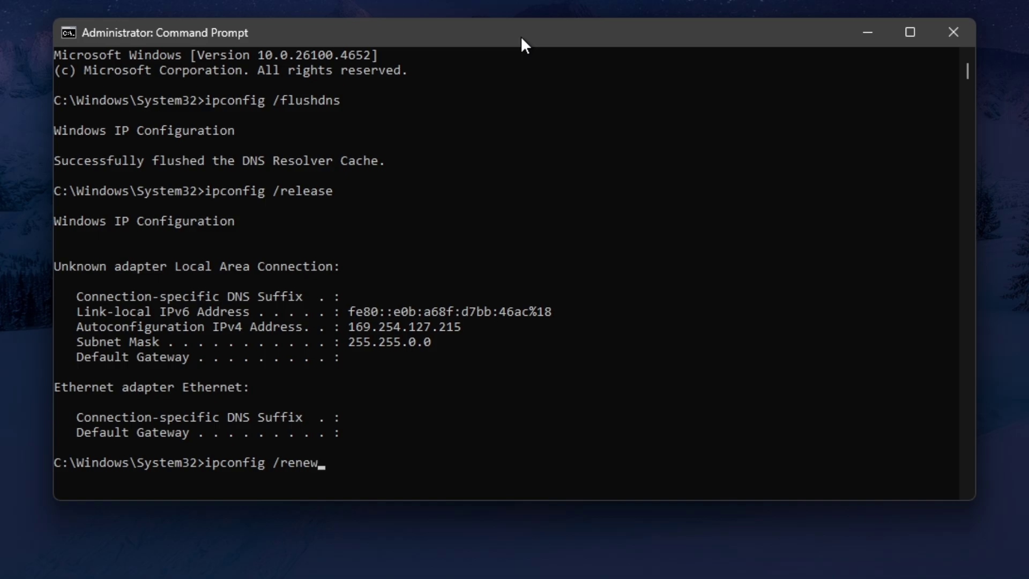
pyautogui.press('Return')
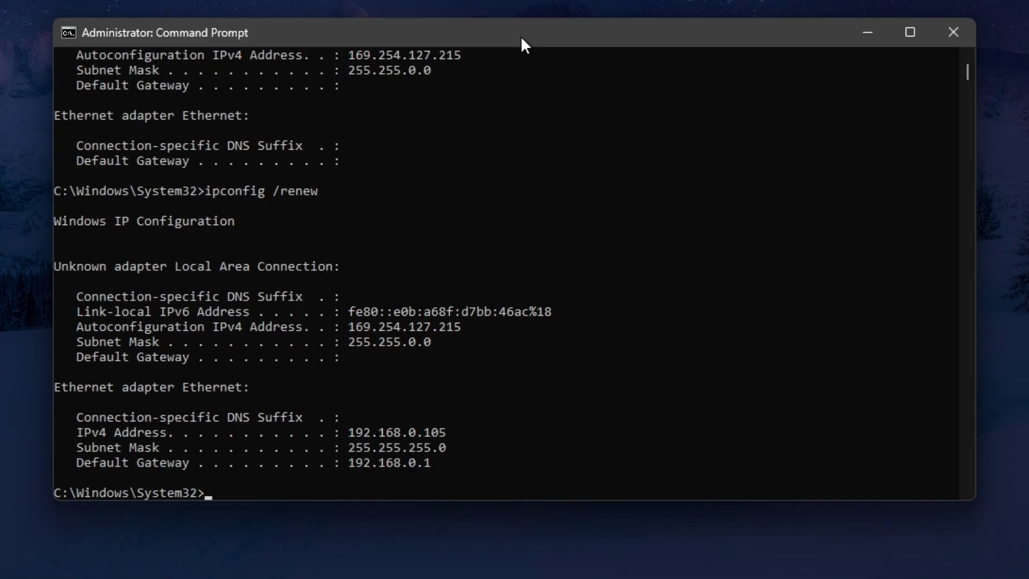
pyautogui.scroll(-3, 402, 273)
pyautogui.scroll(1, 408, 281)
pyautogui.scroll(-1, 408, 281)
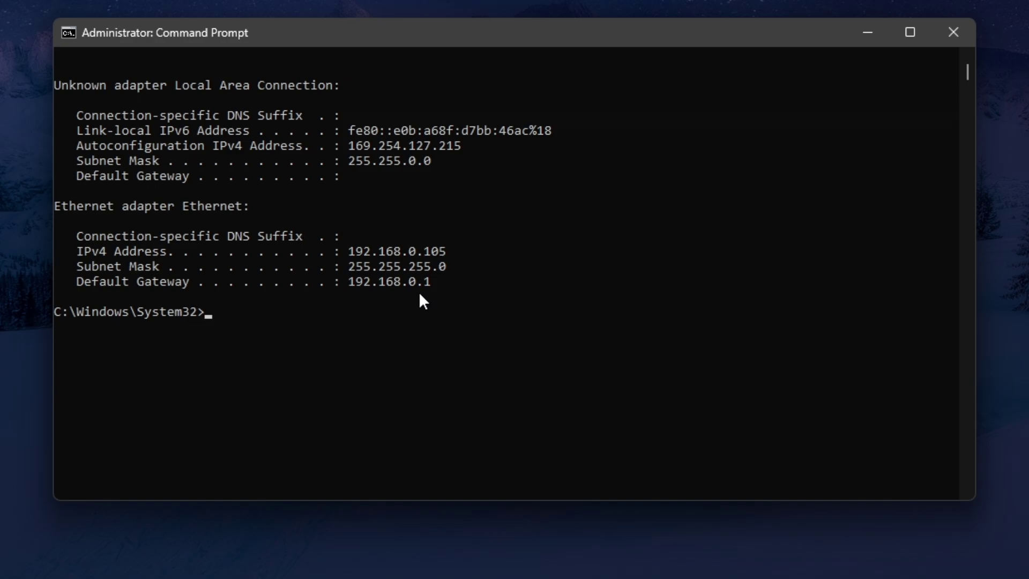
pyautogui.write('netsh')
pyautogui.write(' winsock ')
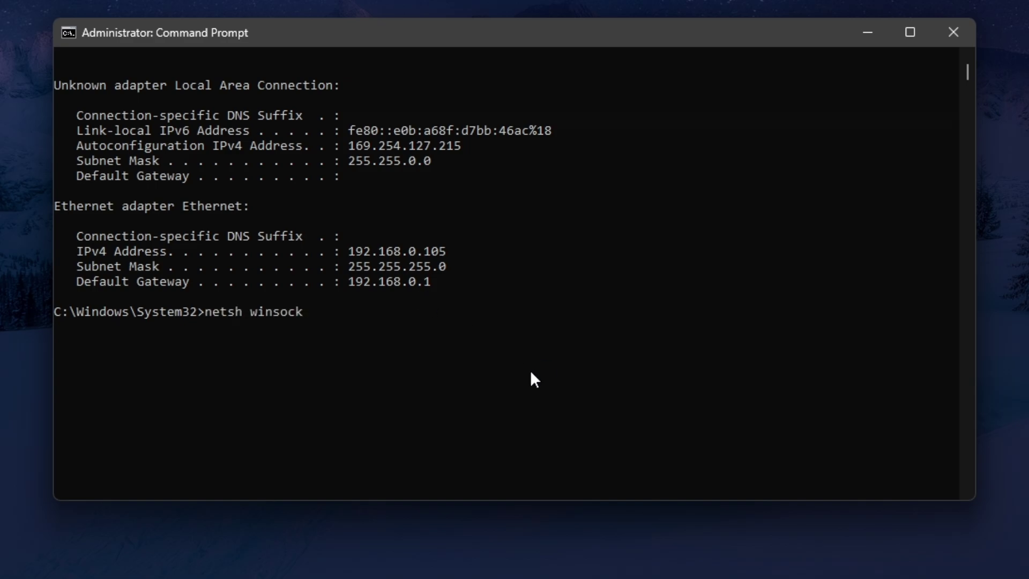
pyautogui.write('reset')
# Step: Run 'netsh winsock reset' and 'netsh int ip reset', then exit the console
pyautogui.press('Return')
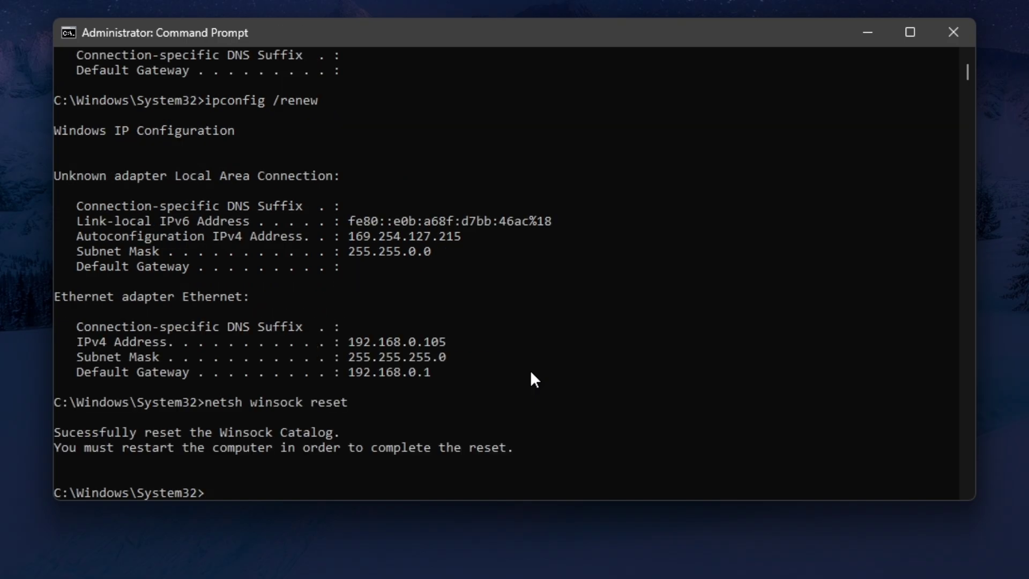
pyautogui.write('nets')
pyautogui.write('h int ')
pyautogui.write('ip reset')
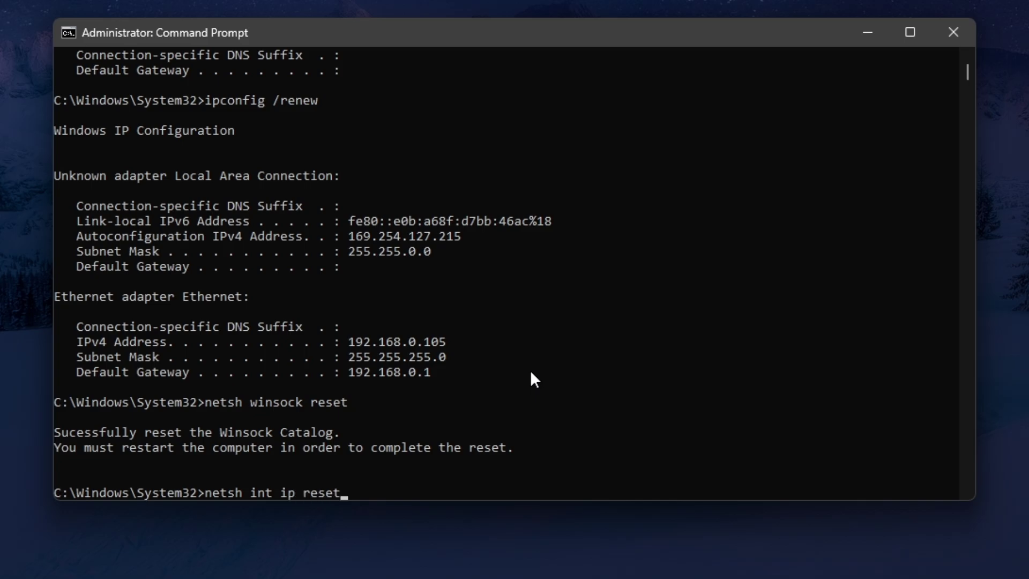
pyautogui.press('Return')
pyautogui.write('exit')
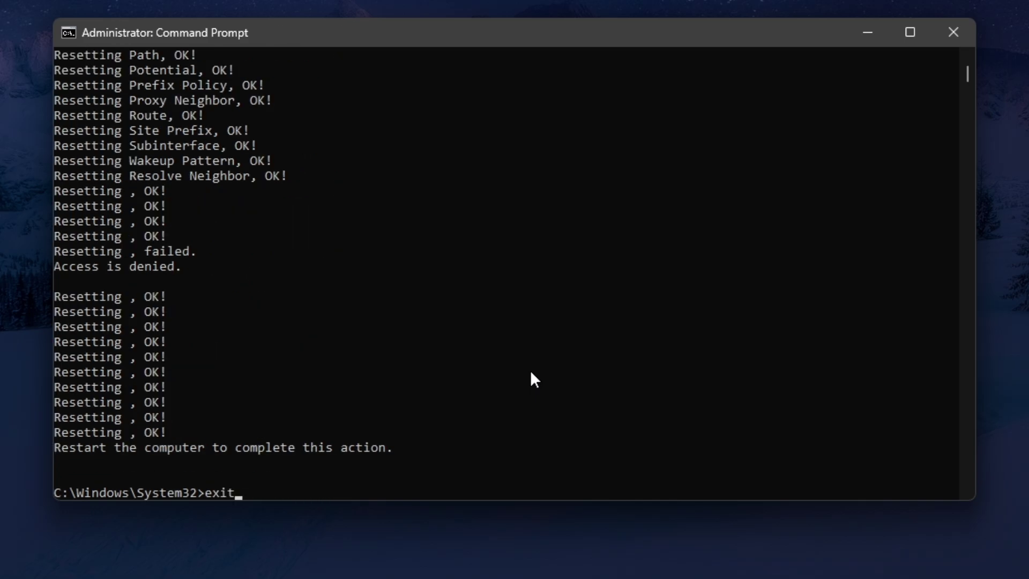
pyautogui.press('Return')
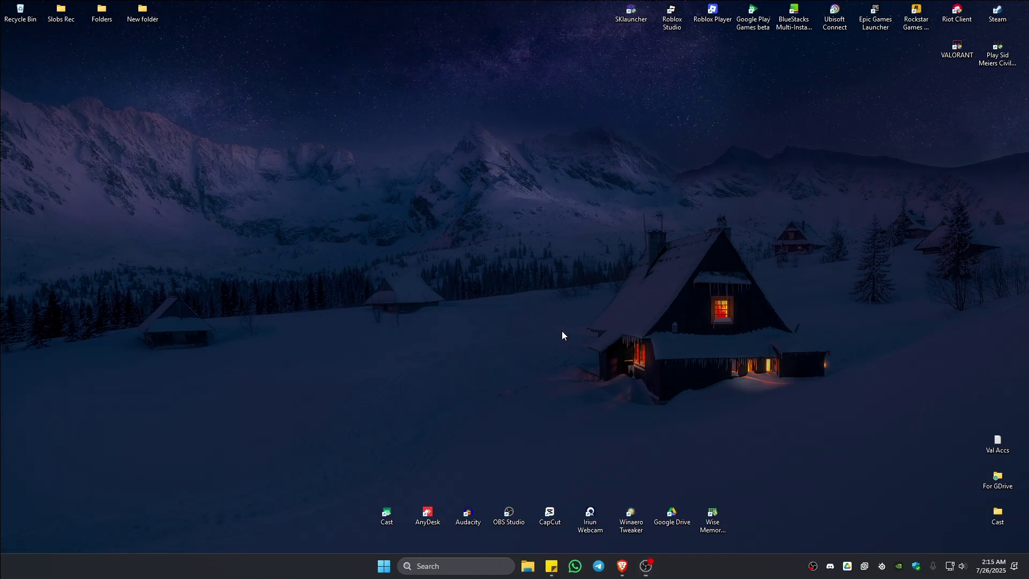
pyautogui.press('super')
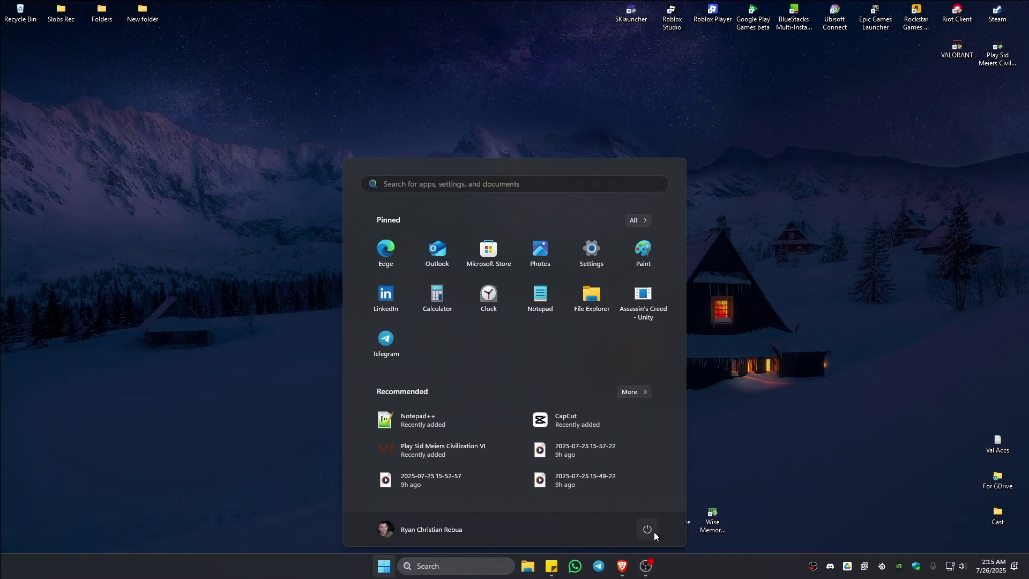
pyautogui.click(647, 529)
pyautogui.click(752, 405)
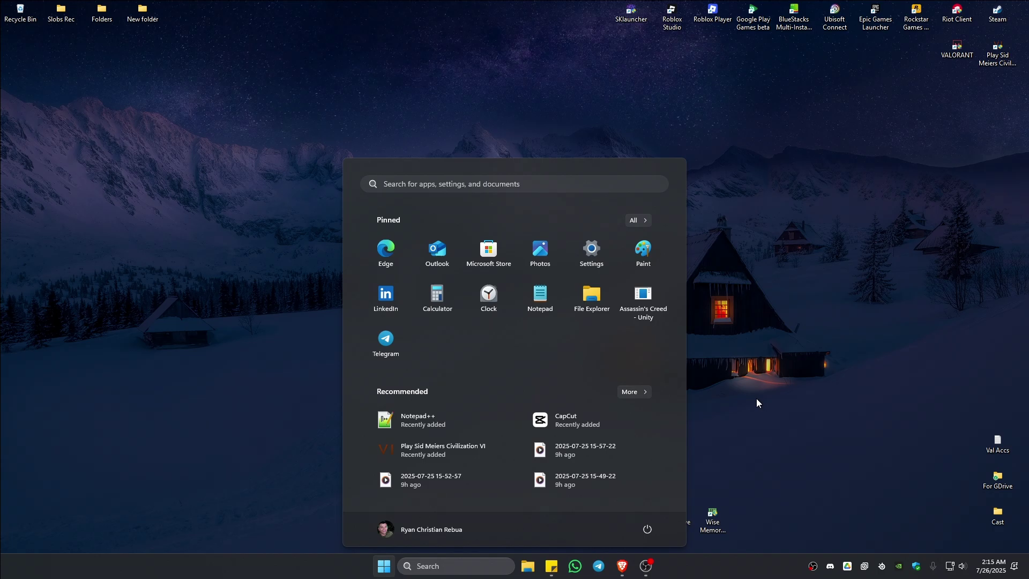
pyautogui.click(757, 400)
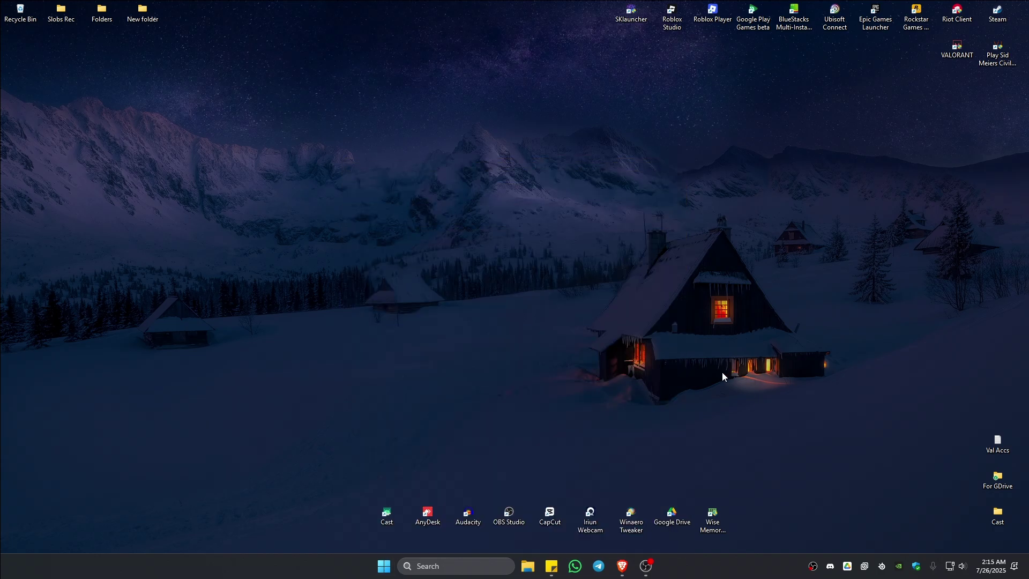